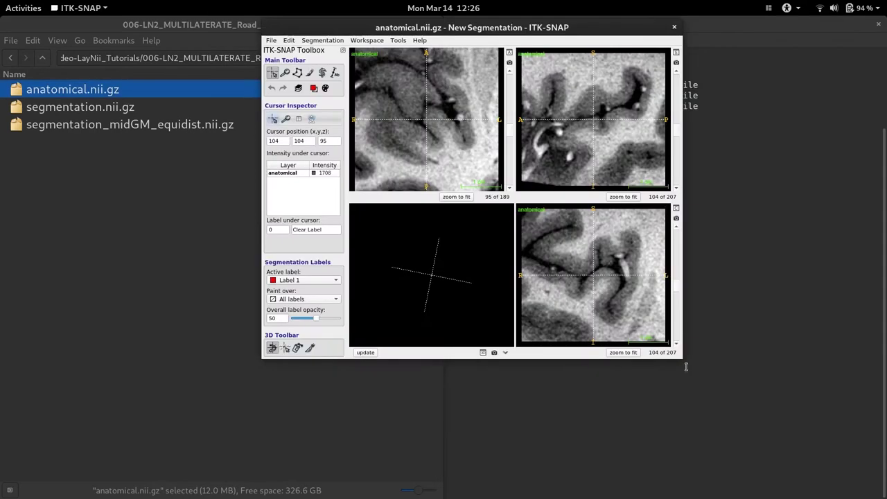
Enlarge the image viewer window and load segmentation_midGM_equidist.nii.gz as the segmentation over the anatomical image.
left_click_drag(681, 360, 885, 496)
mouse_move(487, 157)
left_mouse_down()
mouse_move(513, 174)
mouse_move(496, 168)
left_mouse_up()
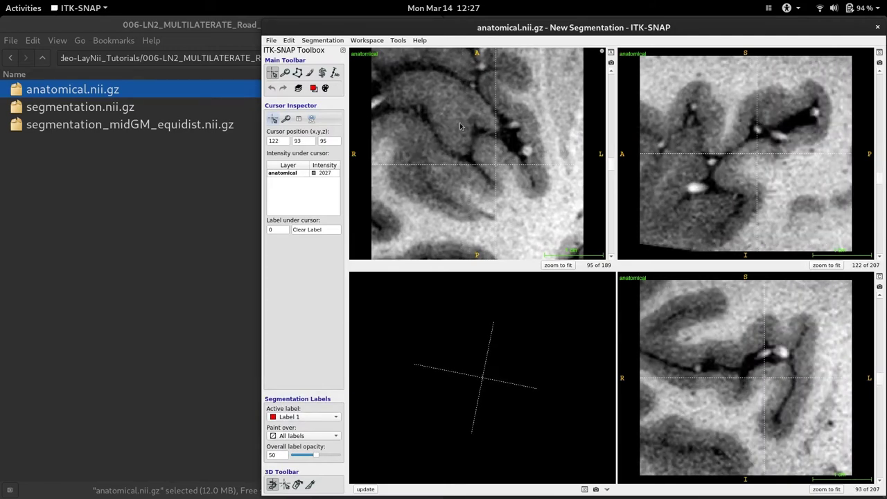
left_click(109, 111)
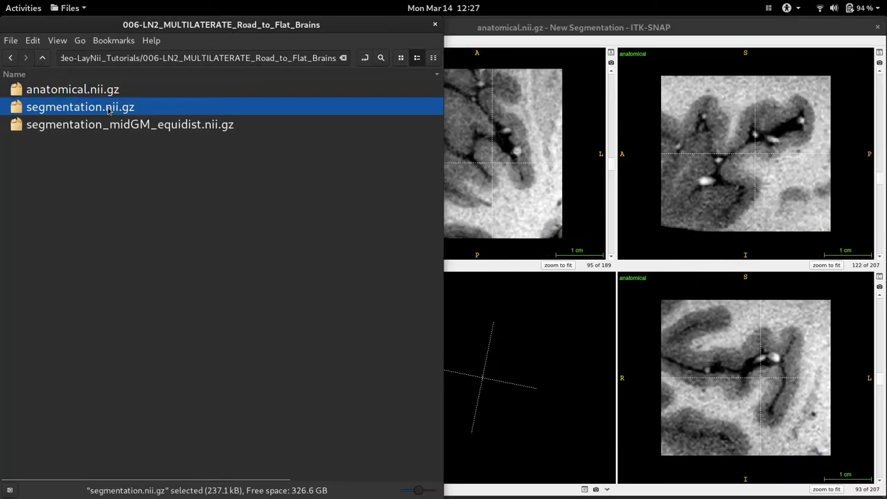
left_click(152, 132)
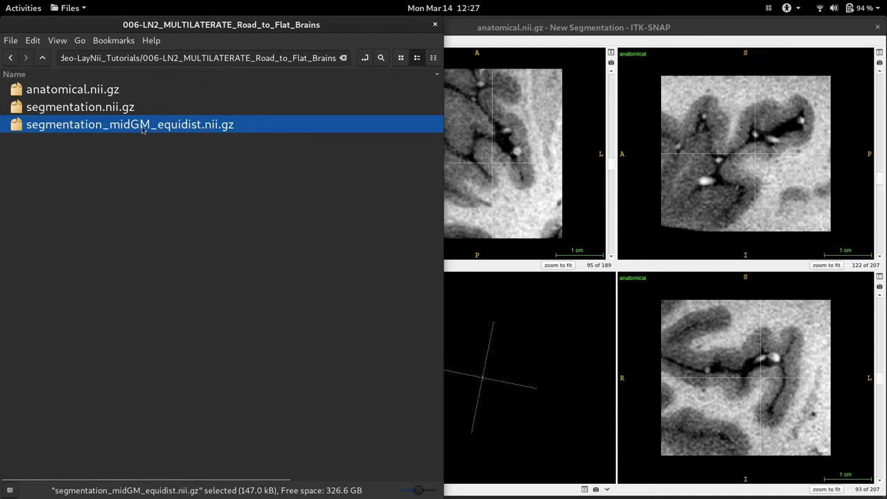
left_click_drag(95, 127, 613, 258)
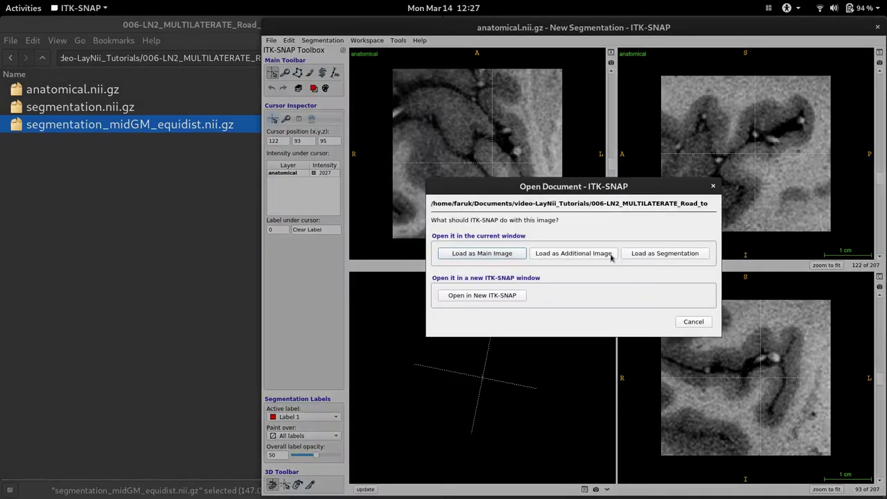
left_click(659, 255)
Set the overall label opacity to 100 and move the crosshair near the middle gray matter line in the axial slice.
key("s")
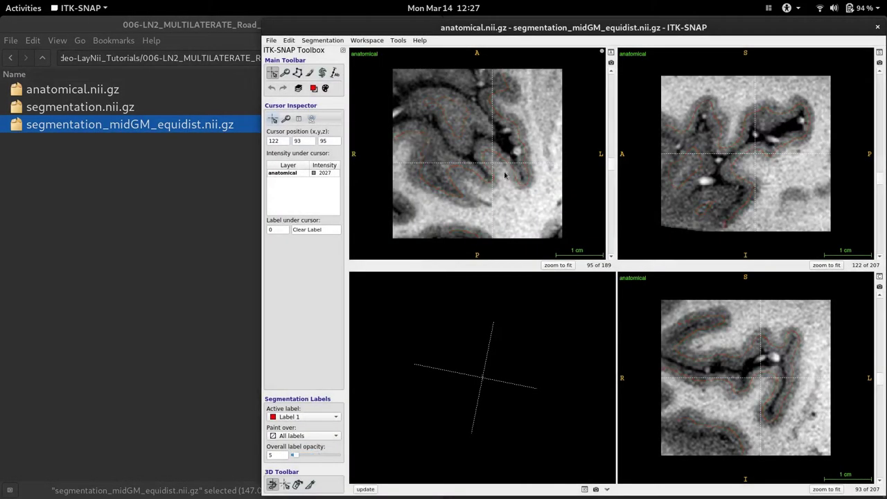
key("s")
left_click_drag(505, 175, 487, 158)
Load segmentation.nii.gz as an additional image and move the crosshair within the sagittal slice to check the tissue labels.
left_click_drag(79, 106, 567, 188)
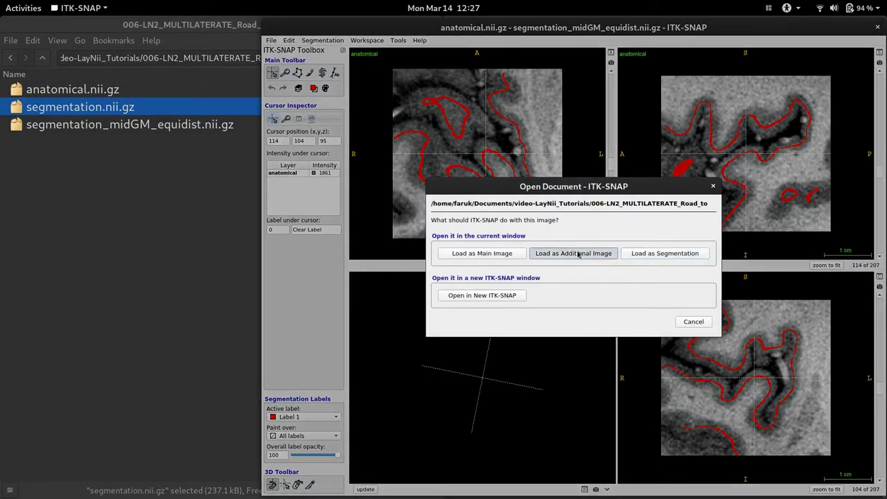
left_click(573, 252)
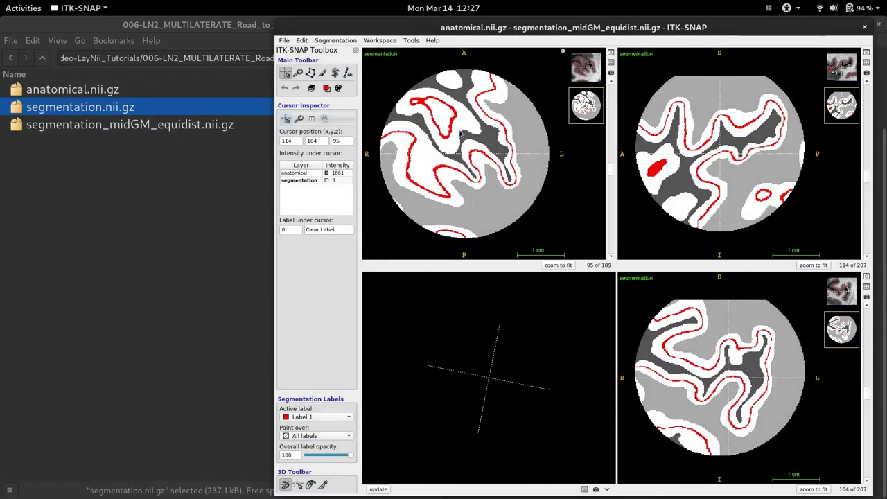
left_click_drag(721, 149, 751, 158)
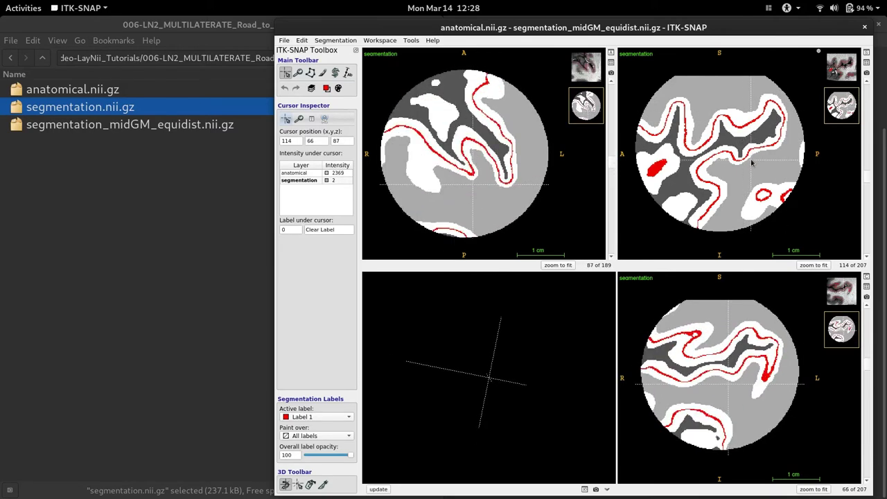
Generate the 3D surface of the middle gray matter segmentation and inspect its folds from several angles.
left_click(382, 492)
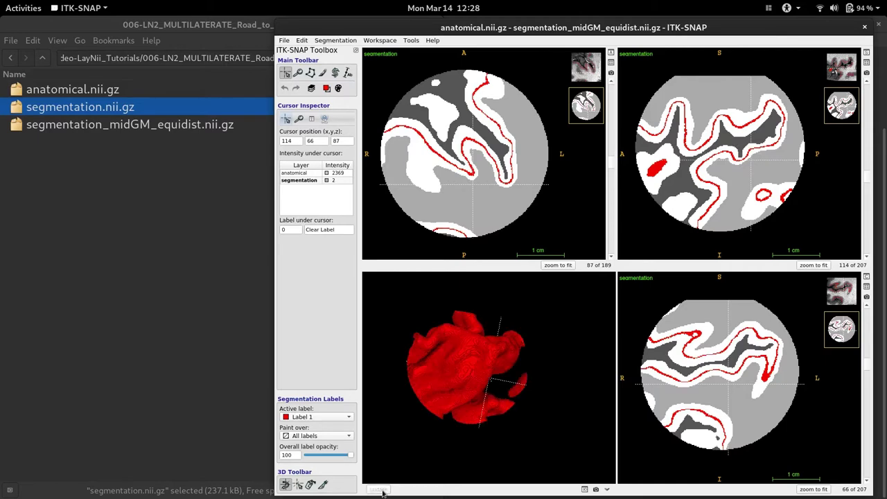
left_click_drag(447, 440, 591, 404)
scroll(560, 426, "up", 4)
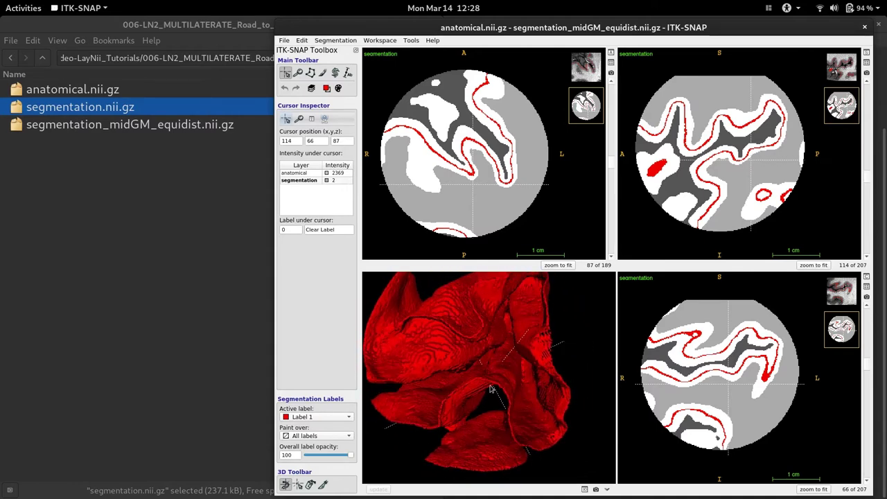
left_click_drag(584, 372, 540, 360)
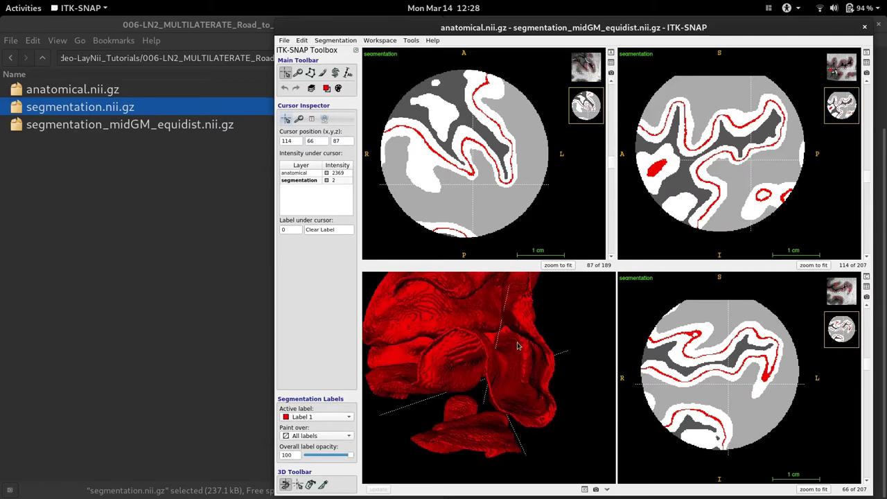
left_click_drag(432, 353, 589, 386)
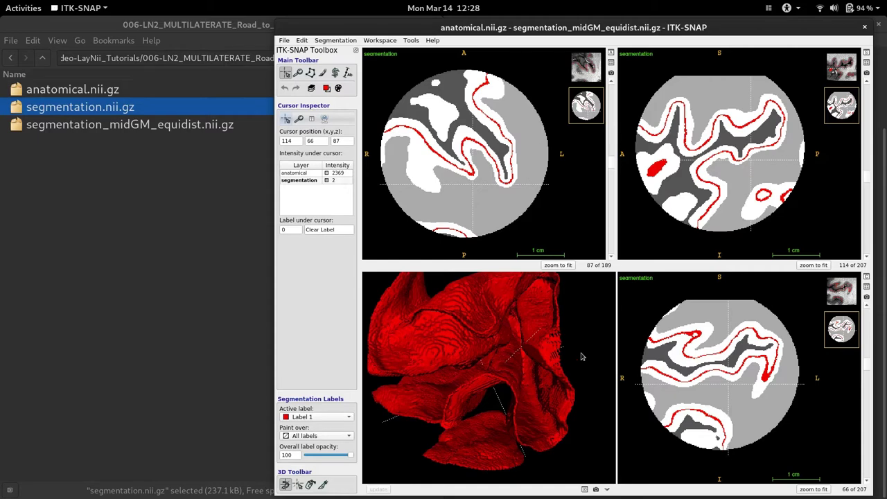
mouse_move(582, 355)
left_mouse_down()
mouse_move(575, 370)
mouse_move(590, 365)
mouse_move(581, 357)
left_mouse_up()
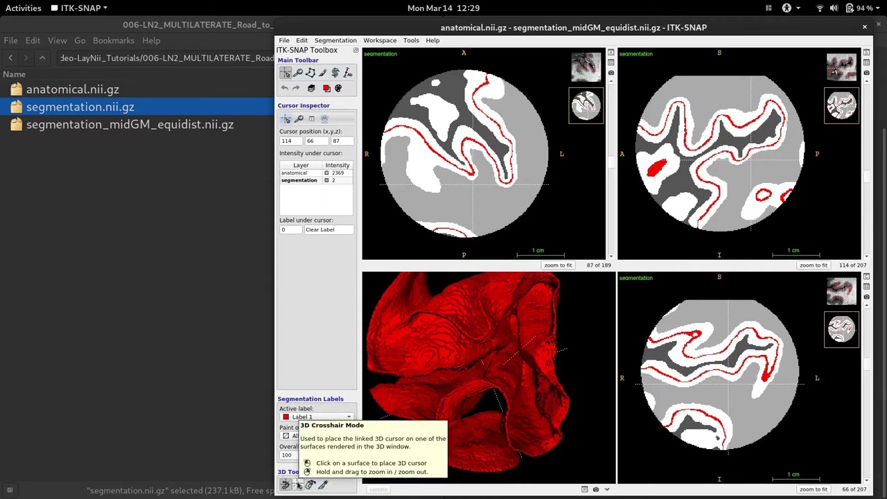
Use 3D Crosshair Mode to place the linked cursor on the folded surface at voxel position 123, 114, 90.
left_click(297, 485)
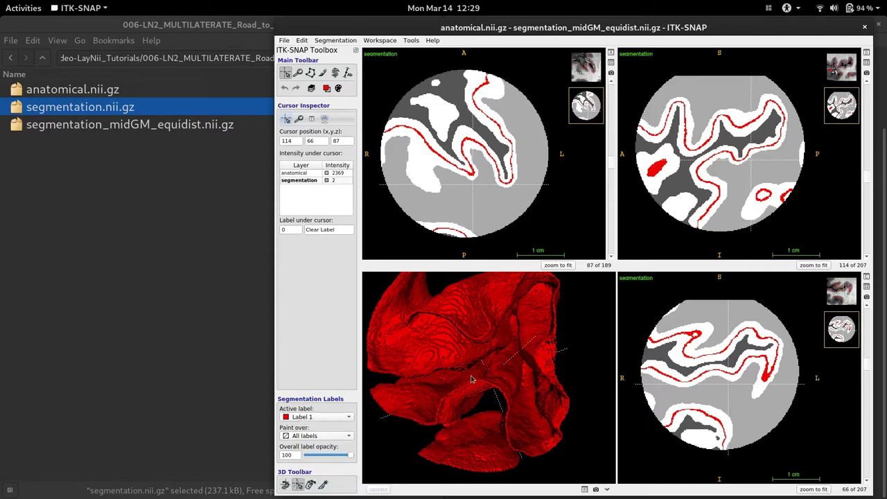
left_click_drag(508, 365, 590, 345)
left_click(522, 417)
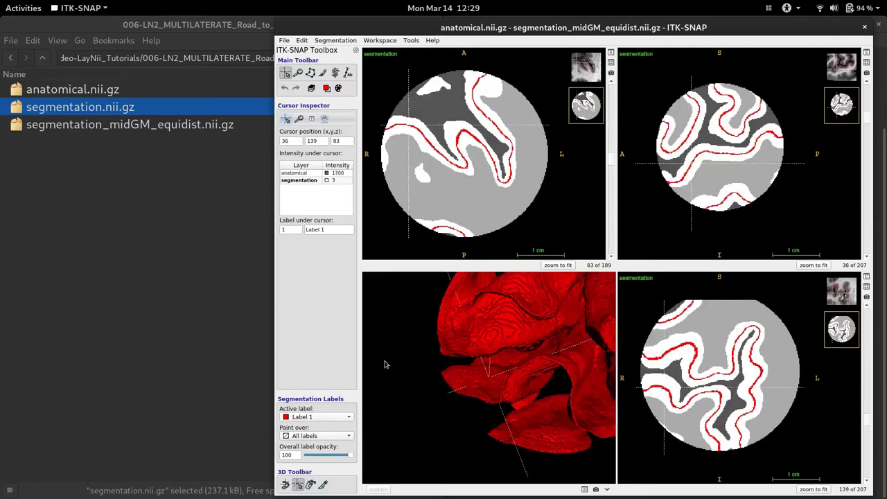
left_click(574, 352)
left_click_drag(584, 369, 603, 375)
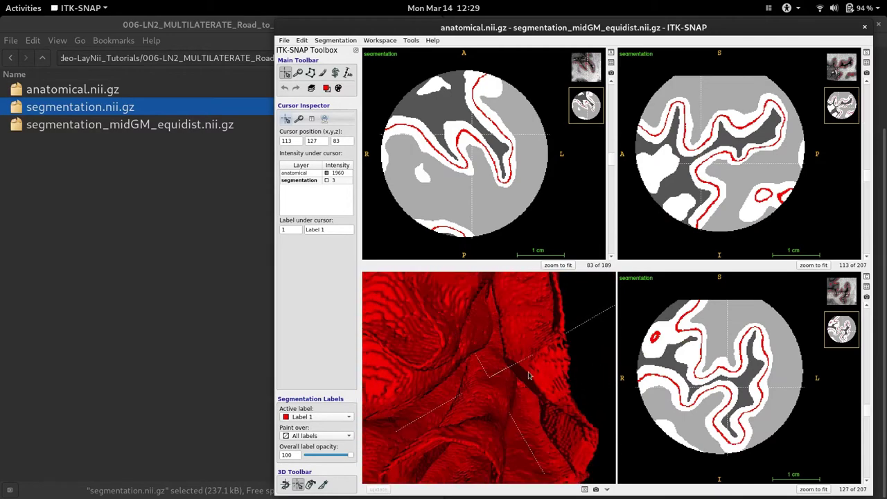
left_click(495, 363)
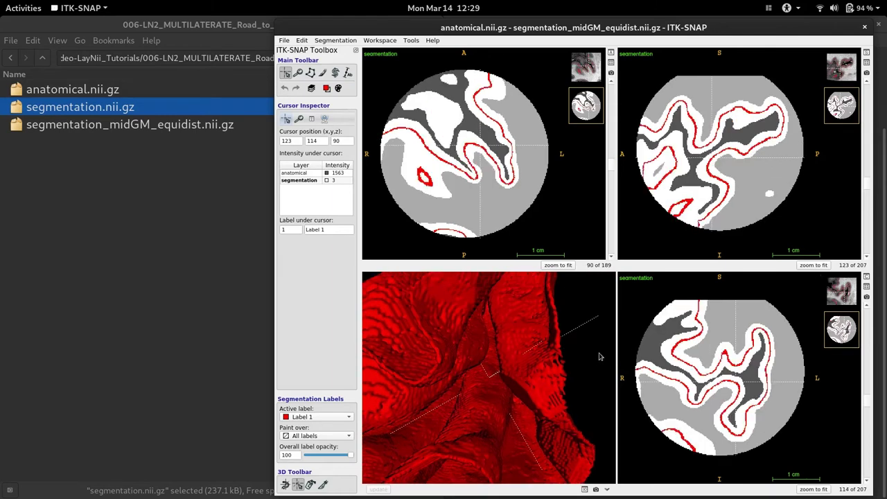
mouse_move(596, 358)
left_mouse_down()
mouse_move(599, 343)
mouse_move(569, 340)
mouse_move(586, 341)
mouse_move(590, 352)
left_mouse_up()
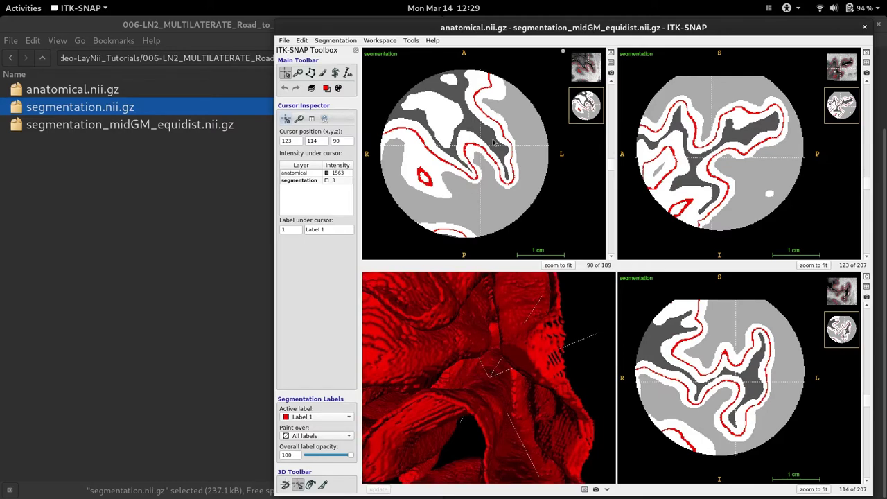
Paint a single Label 2 voxel at the crosshair on the middle gray matter line, using the paintbrush at size 1 over the anatomical image.
right_click_drag(499, 140, 510, 107)
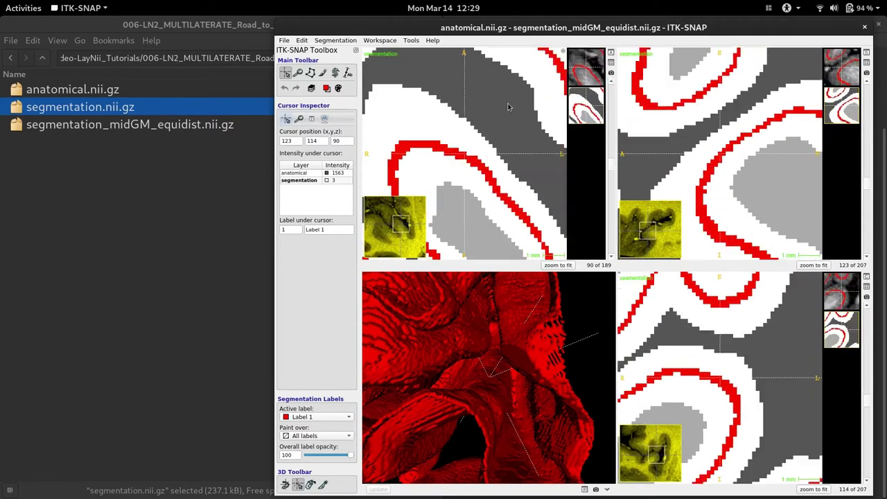
key("]")
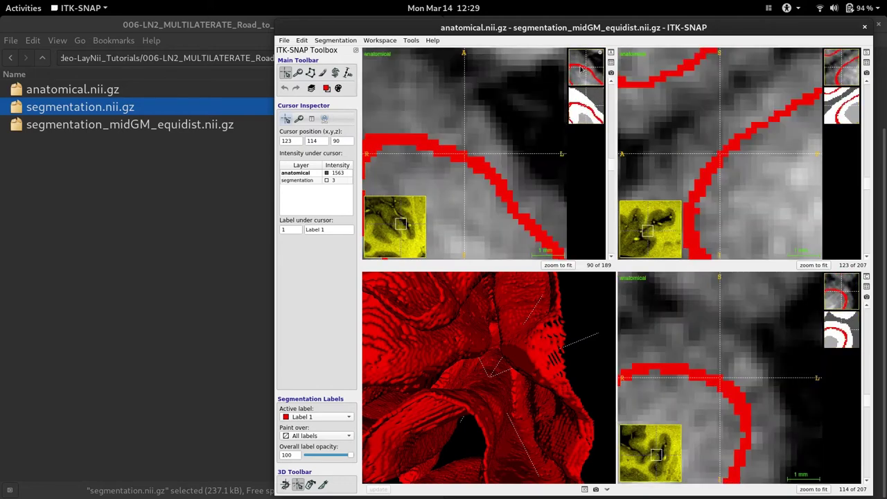
left_click(325, 93)
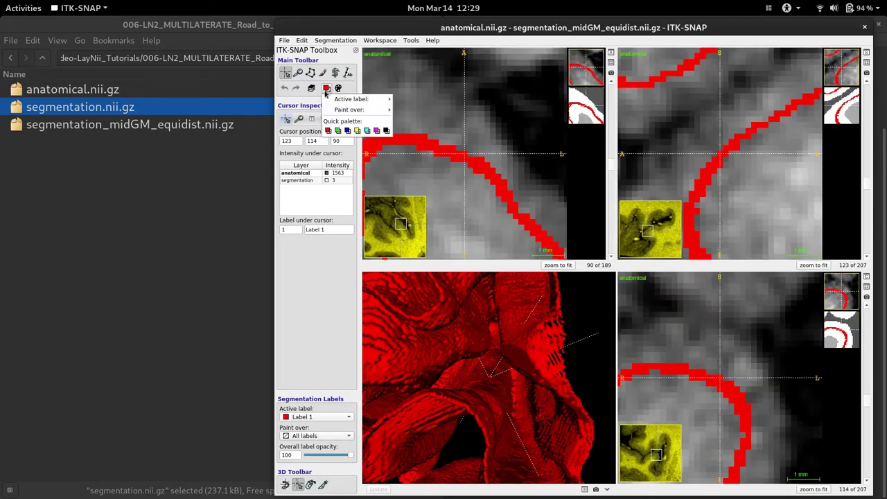
mouse_move(368, 99)
left_click(416, 121)
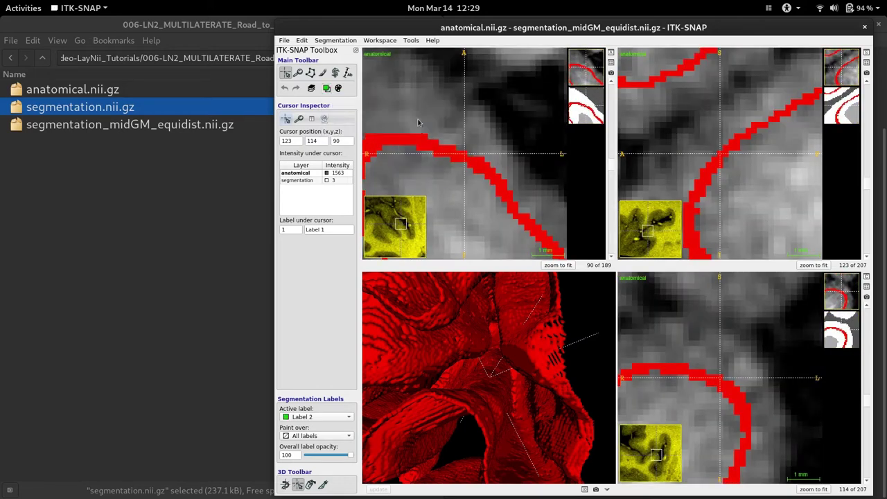
left_click(324, 74)
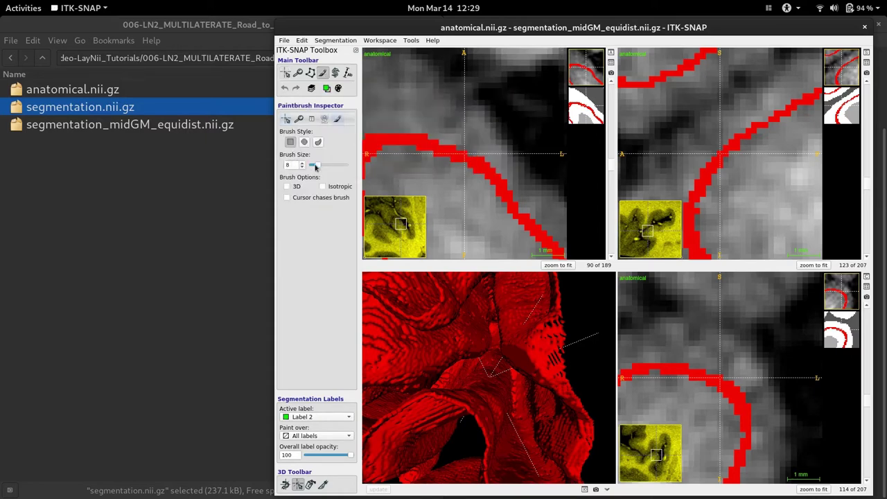
left_click_drag(315, 167, 288, 165)
left_click(465, 155)
Save the edited segmentation as segmentation_midGM_equidist_coltrol_point_0.nii.gz and select the new file in the file manager.
left_click(335, 40)
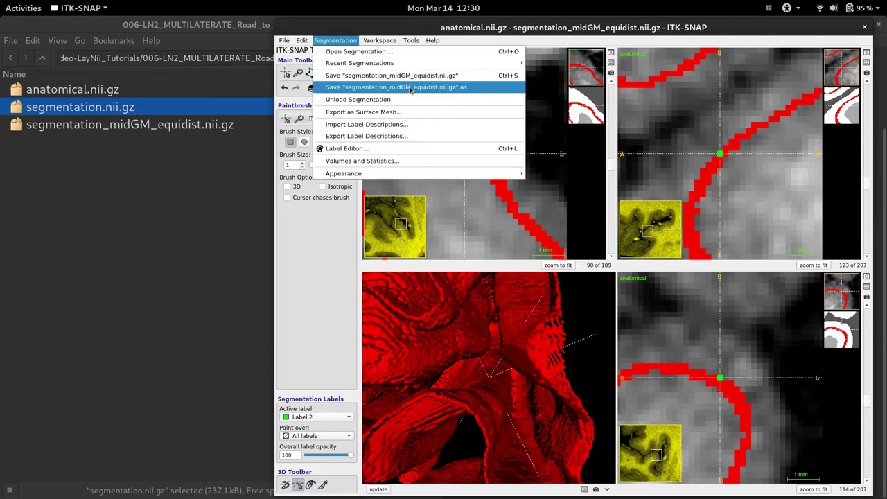
left_click(409, 89)
type("_coltrol")
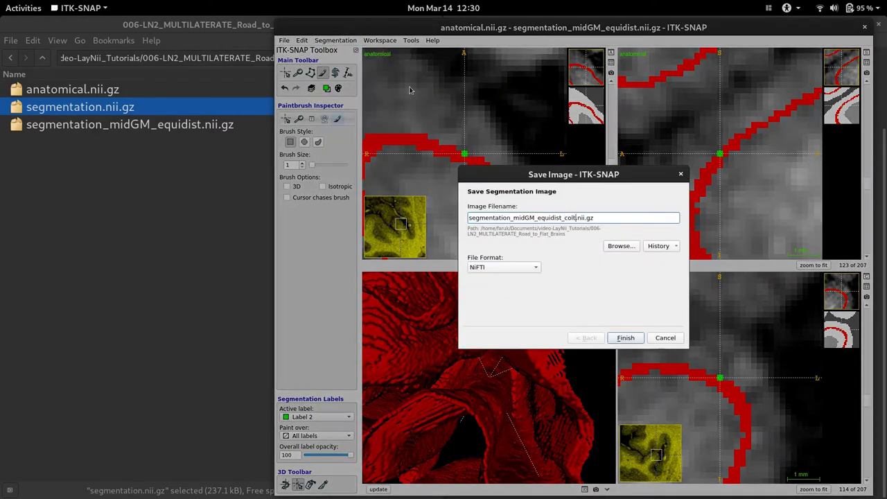
type("_point_0")
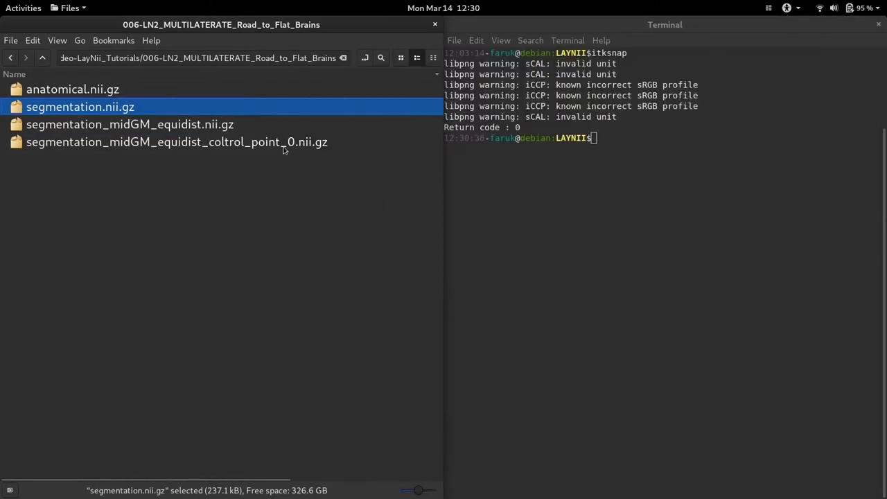
left_click(234, 143)
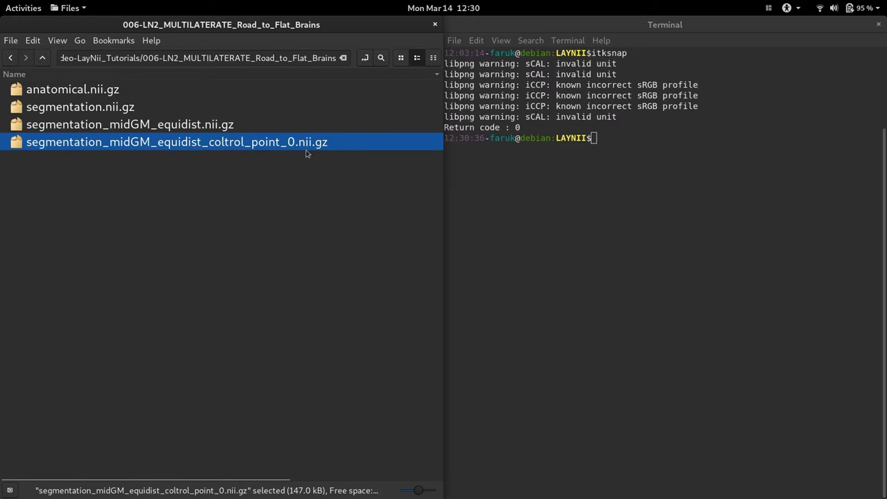
Switch to the terminal and run ./LN2_MULTILATERATE without arguments to read its usage and option descriptions.
left_click(471, 149)
key("ctrl+l")
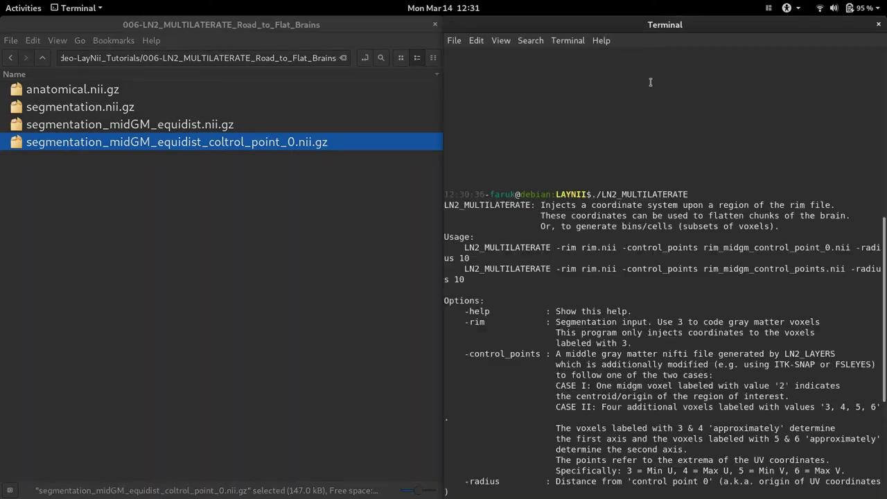
scroll(650, 82, "down", 6)
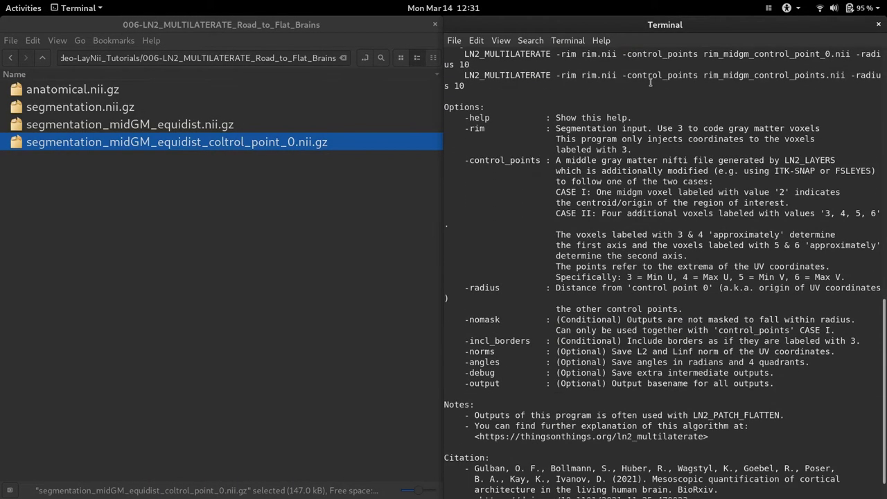
scroll(626, 146, "down", 5)
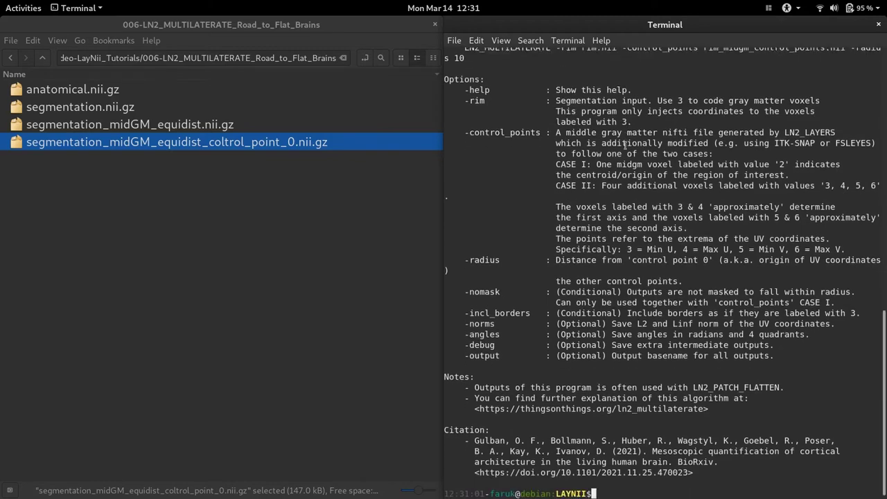
Clear the terminal and start a ./LN2_MULTILATERATE command with the -rim option pointing to the full path of segmentation.nii.gz.
key("ctrl+l")
type("rim")
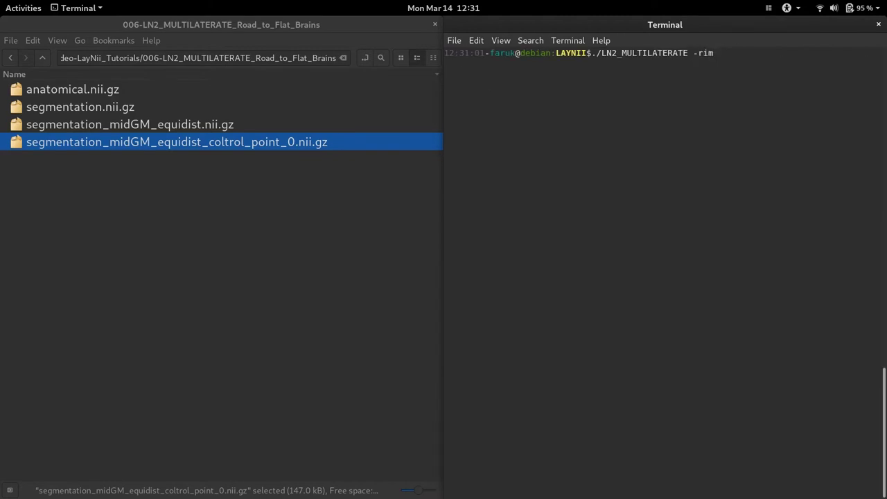
left_click(108, 108)
key("ctrl+c")
left_click(678, 150)
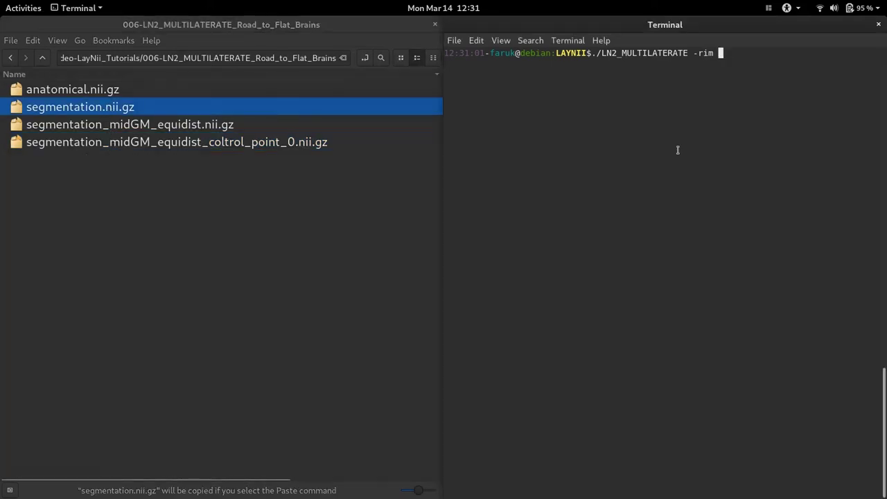
key("ctrl+shift+v")
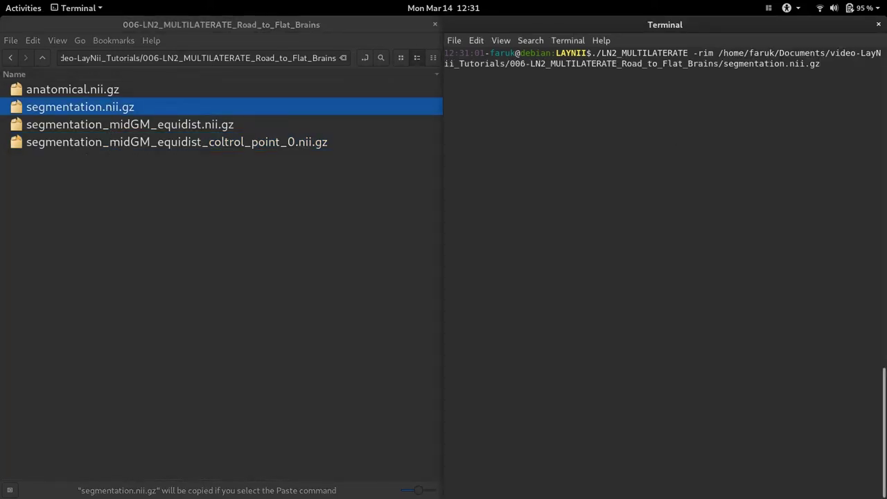
Complete the command with -control_points pointing to segmentation_midGM_equidist_coltrol_point_0.nii.gz and -radius 15, and run it.
type("-control_points")
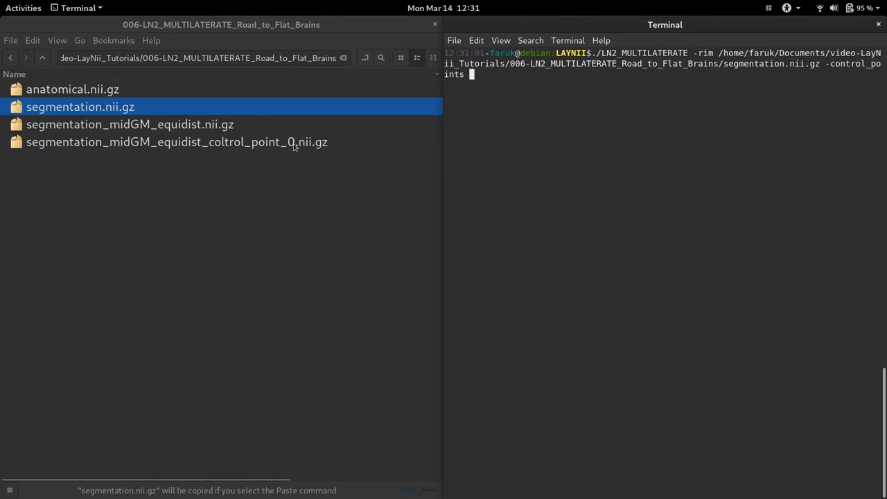
left_click(293, 143)
key("ctrl+c")
left_click(600, 144)
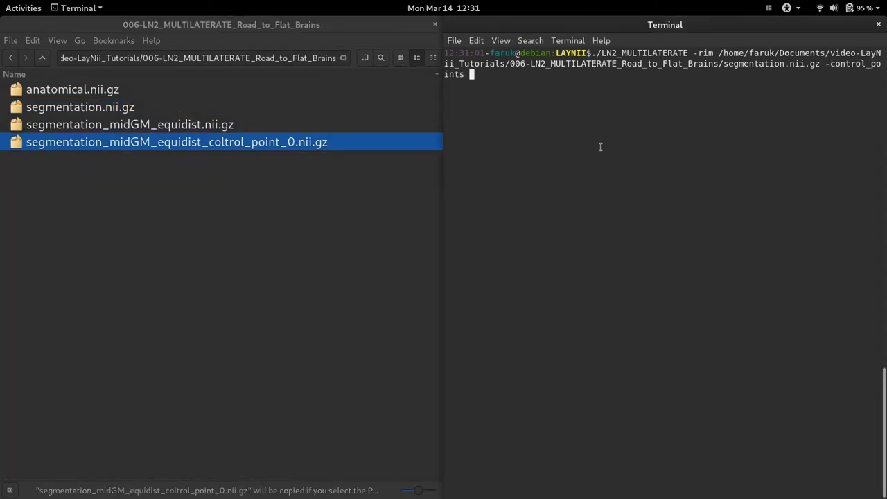
key("ctrl+shift+v")
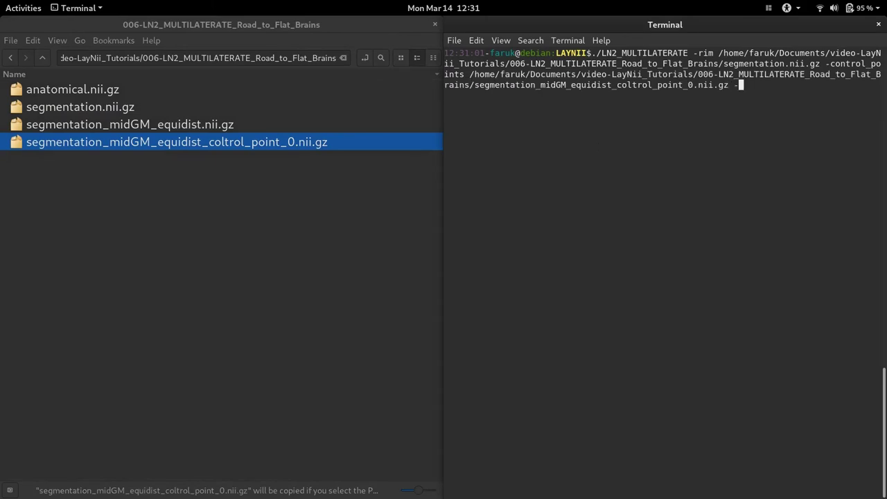
type("-radius 15")
key("Return")
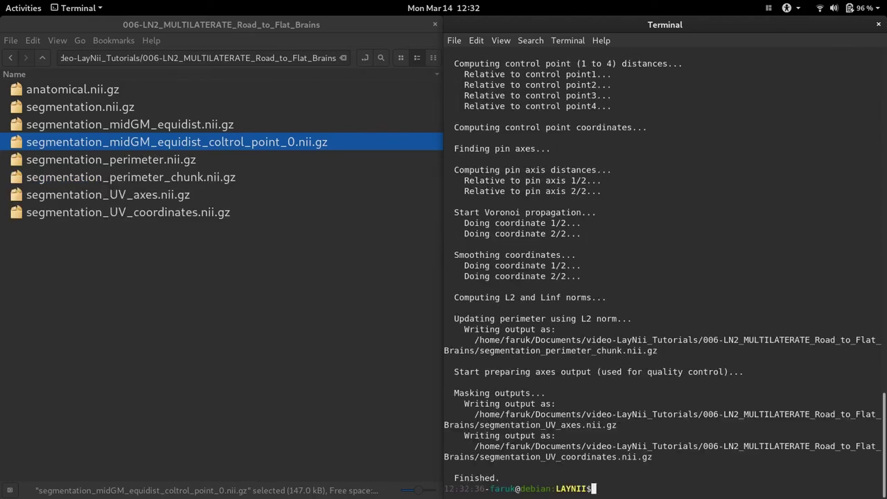
Select the four new output files, from segmentation_perimeter.nii.gz through segmentation_UV_coordinates.nii.gz, in the file manager.
left_click(172, 165)
key("shift+Down")
key("shift+Down")
key("shift+Down")
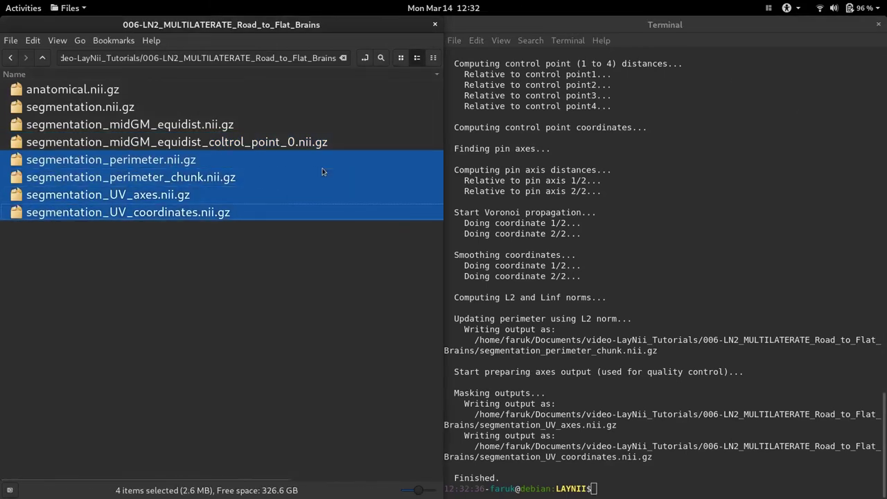
Load segmentation_perimeter.nii.gz as the segmentation in ITK-SNAP and move the crosshair to voxel 73, 73, 95.
left_click(168, 161)
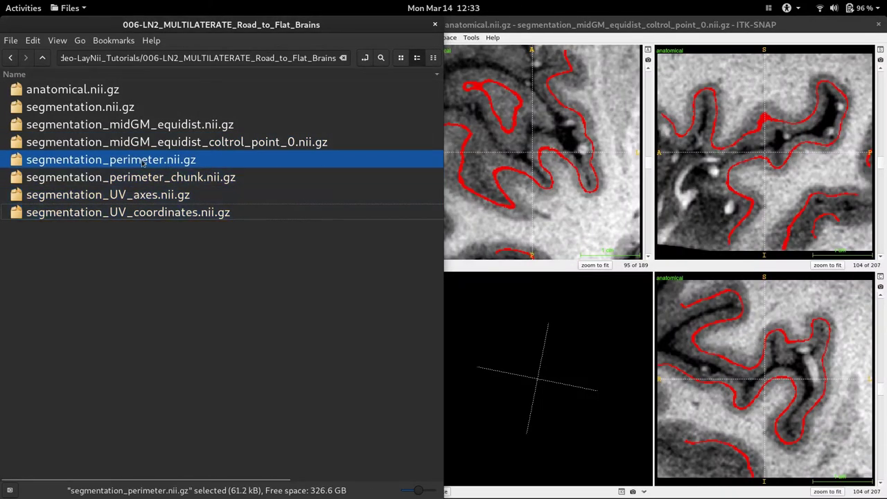
left_click_drag(139, 162, 568, 183)
left_click(689, 254)
left_click(500, 184)
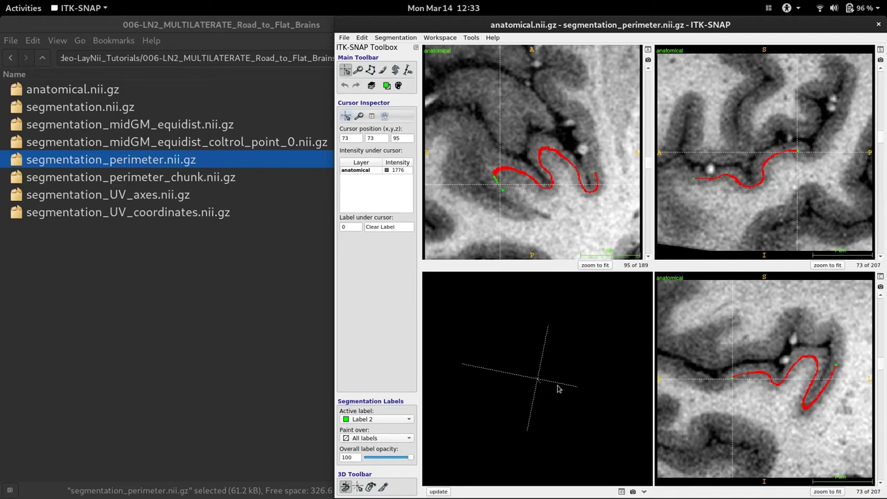
Update the 3D rendering of the perimeter segmentation and examine the cortical patch and its border from several angles.
left_click_drag(558, 388, 454, 437)
left_click(437, 491)
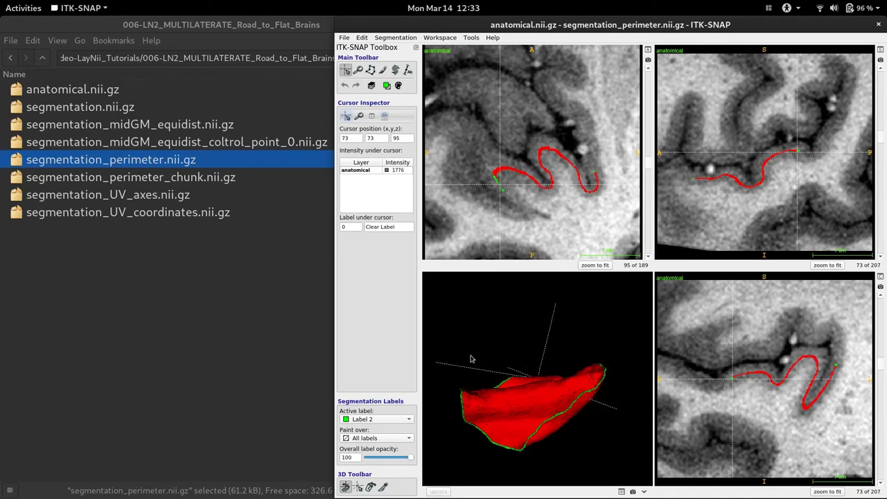
left_click_drag(469, 358, 495, 426)
left_click_drag(471, 358, 528, 379)
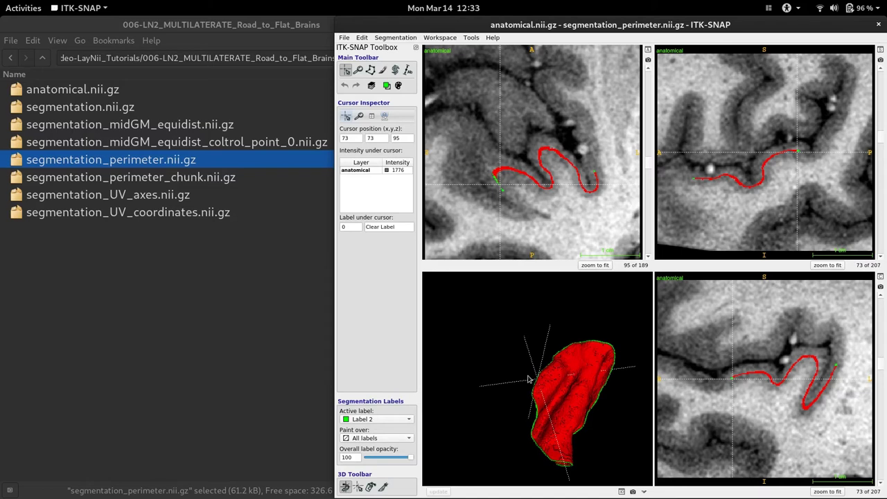
left_click_drag(489, 398, 478, 376)
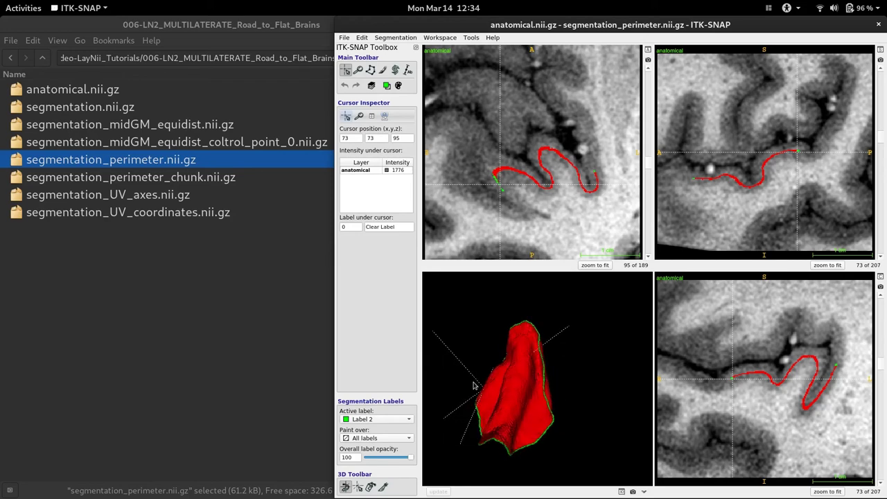
Load segmentation_perimeter_chunk.nii.gz as the segmentation and update its 3D rendering to examine the full-thickness chunk.
left_click(157, 181)
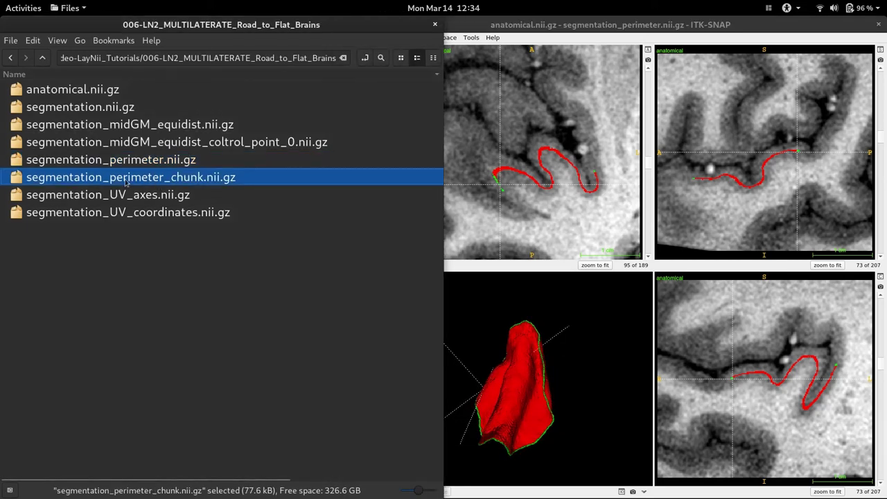
left_click_drag(127, 181, 538, 159)
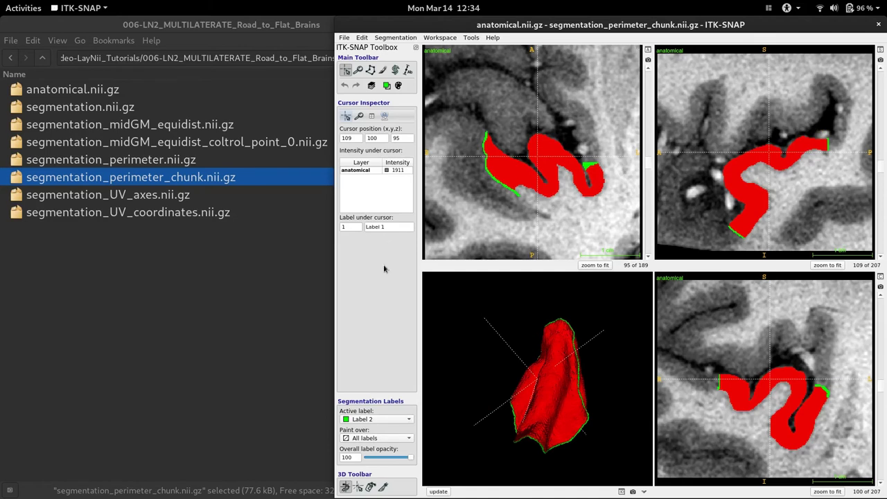
left_click(444, 494)
left_click_drag(594, 474, 563, 382)
left_click_drag(473, 347, 446, 337)
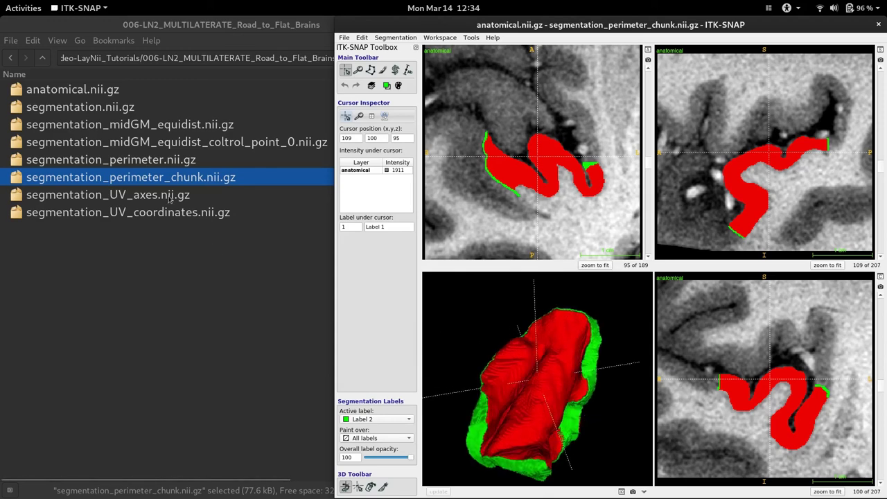
Load segmentation_UV_axes.nii.gz as the segmentation and update its 3D rendering.
left_click(111, 197)
left_click_drag(138, 201, 471, 410)
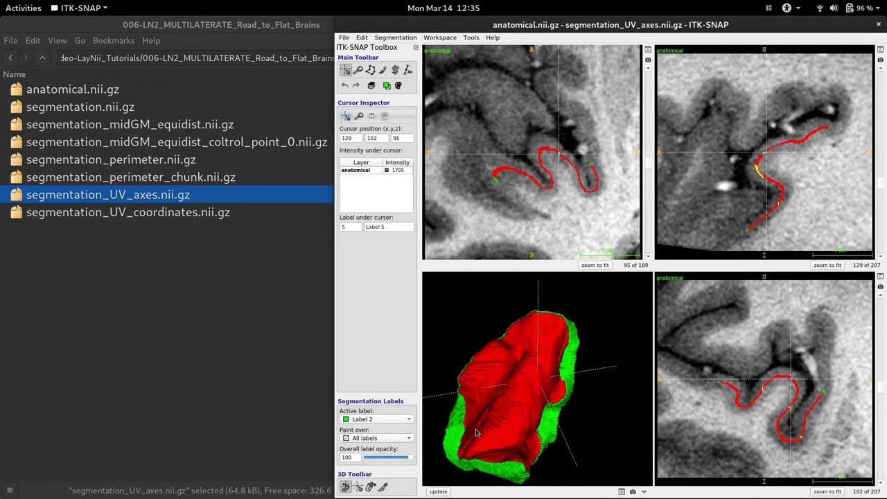
left_click(440, 492)
left_click_drag(647, 405, 562, 369)
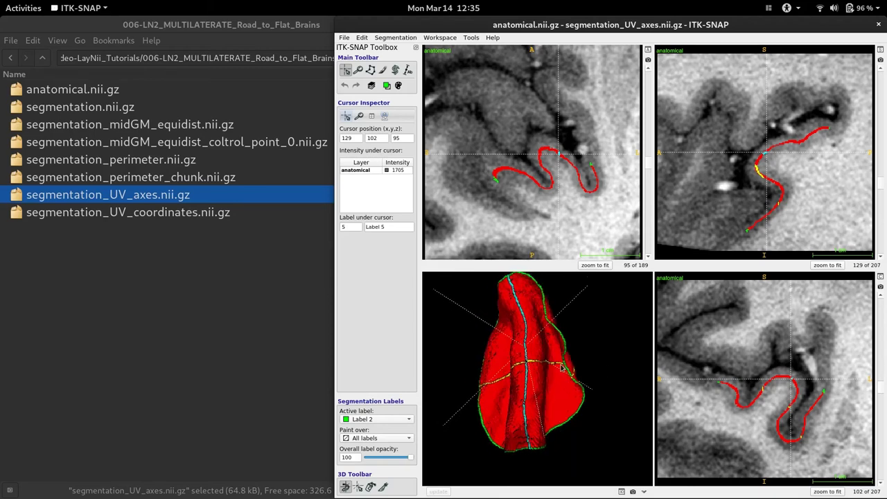
Examine where the U and V axes cross on the 3D surface, up close and from different angles.
scroll(560, 368, "up", 5)
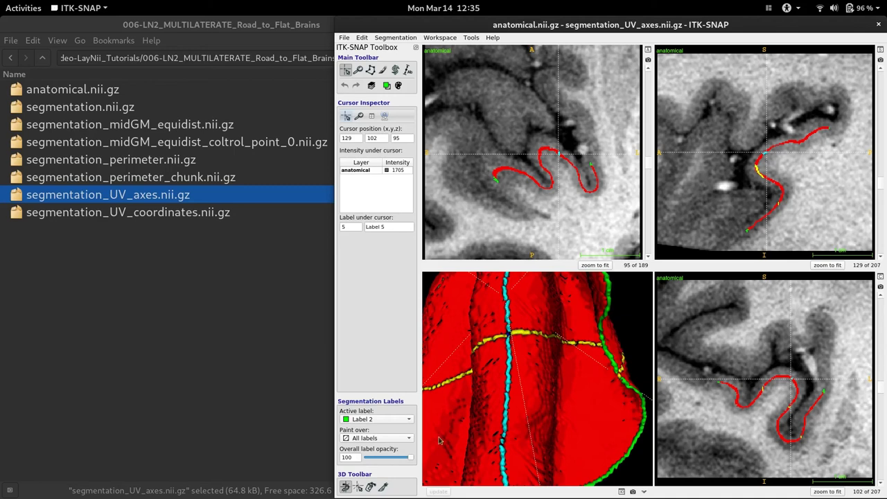
scroll(630, 319, "down", 4)
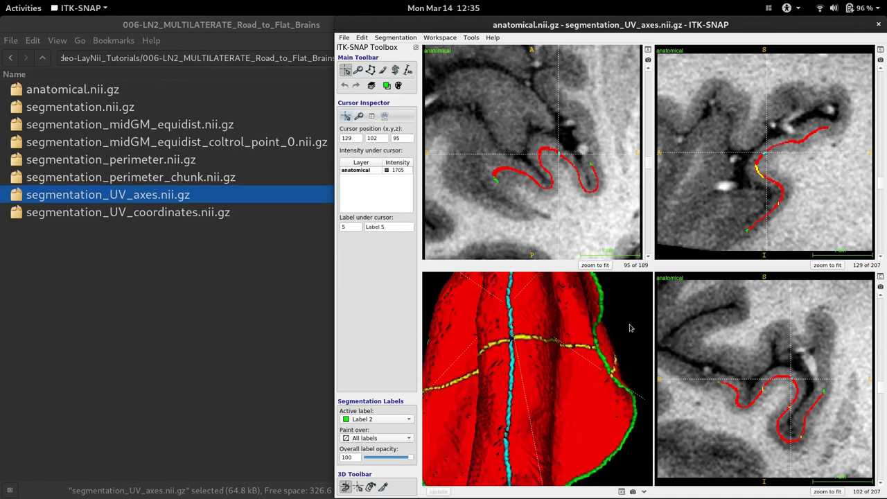
left_click_drag(451, 343, 471, 329)
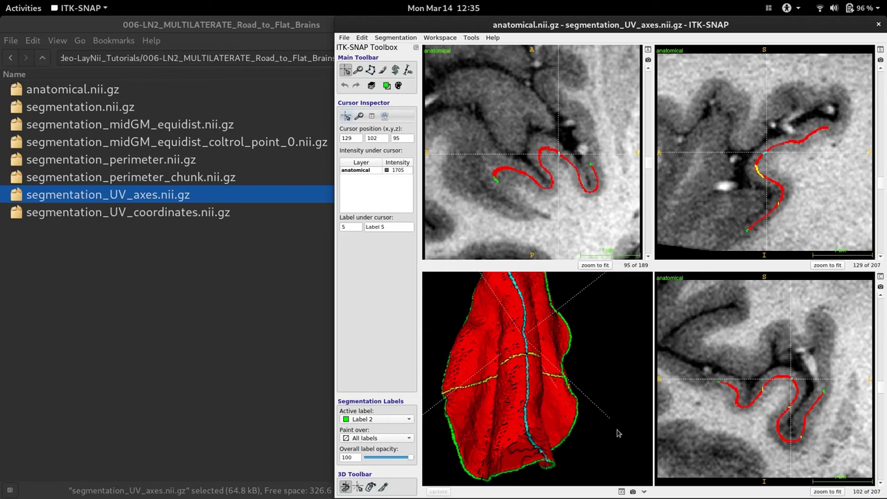
left_click_drag(618, 433, 594, 469)
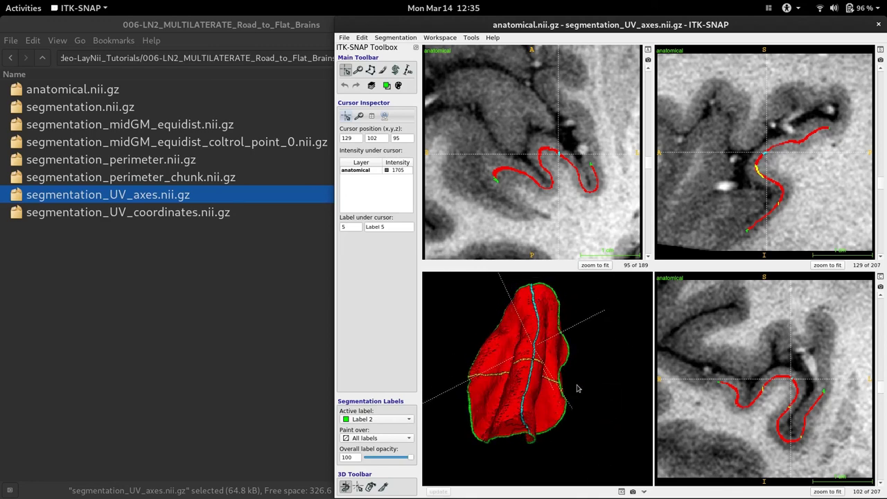
left_click_drag(595, 404, 165, 222)
Load segmentation_UV_coordinates.nii.gz as an additional image in a maximized ITK-SNAP window and set the overall label opacity to 0.
left_click(160, 213)
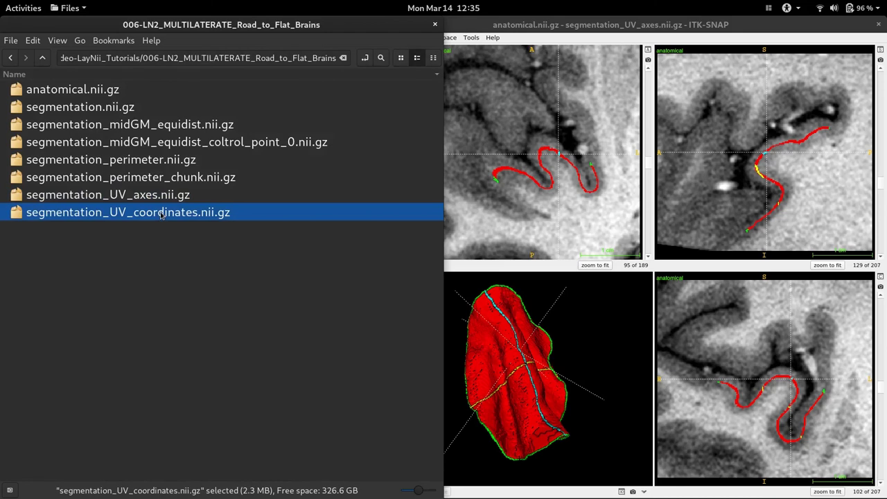
left_click_drag(160, 213, 610, 252)
left_click(609, 253)
key("super+Up")
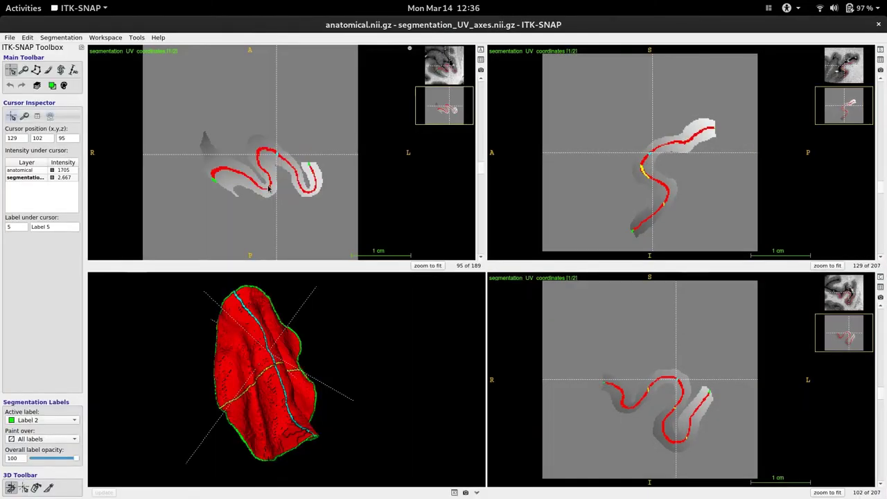
mouse_move(268, 189)
right_mouse_down()
mouse_move(258, 174)
mouse_move(275, 172)
right_mouse_up()
left_click_drag(275, 172, 284, 152)
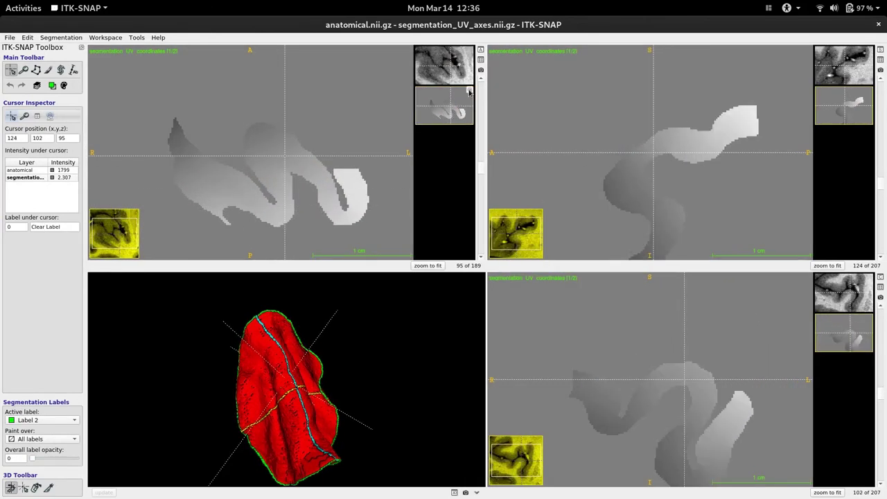
Display component 2/2 of the UV coordinates image and move the crosshair along the gray matter to voxel 130, 92, 95.
right_click(470, 92)
mouse_move(513, 154)
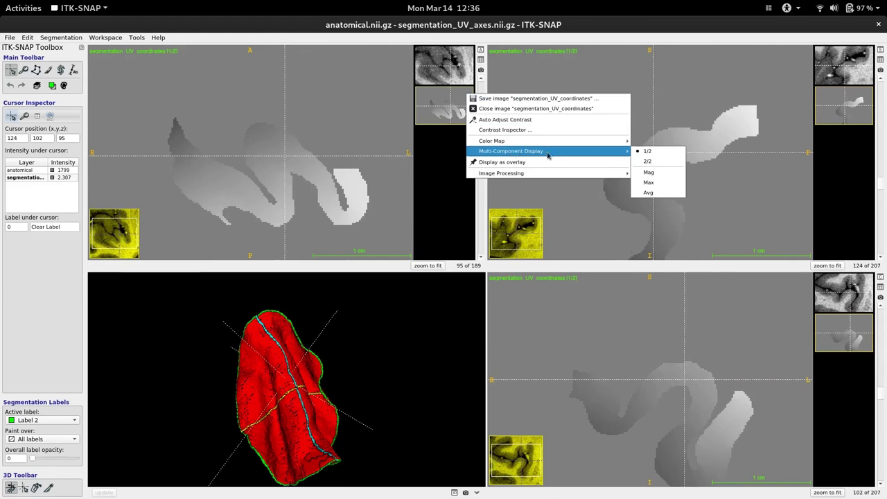
left_click(648, 161)
left_click(271, 167)
left_click_drag(271, 168, 295, 172)
Switch the multi-component display of the UV coordinates image back to component 1/2.
left_click(469, 91)
mouse_move(596, 151)
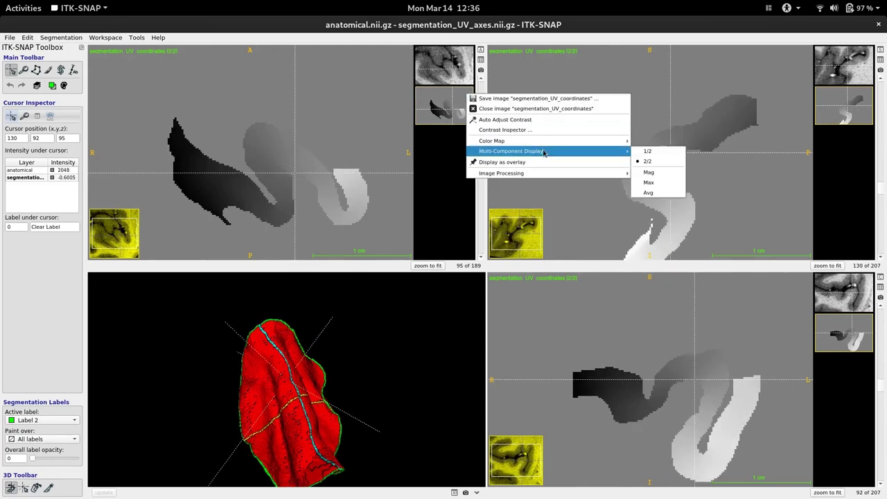
left_click(646, 153)
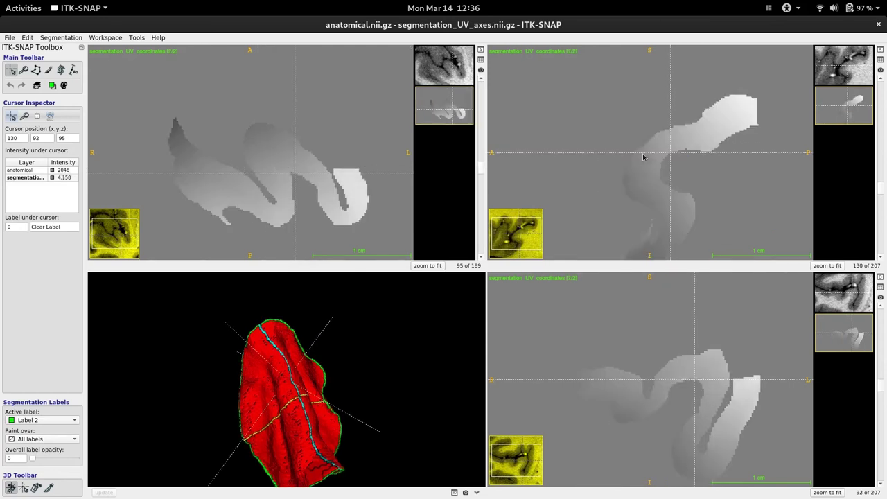
Open the contrast adjustment for the segmentation_UV_coordinates layer and edit the minimum of its linear contrast.
left_click(137, 37)
mouse_move(168, 62)
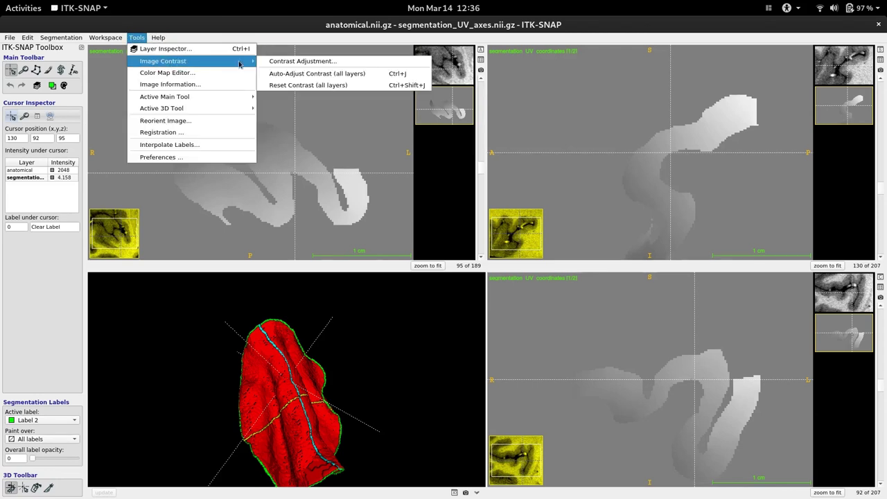
left_click(265, 62)
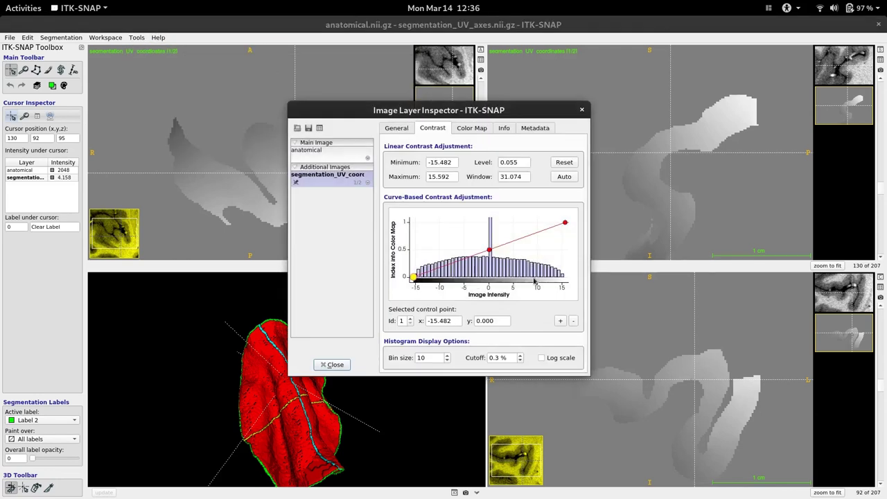
left_click_drag(452, 163, 426, 162)
key("Return")
Inspect the second UV coordinate component by moving the crosshair from voxel 116, 96, 95 to 130, 92, 95.
left_click(270, 168)
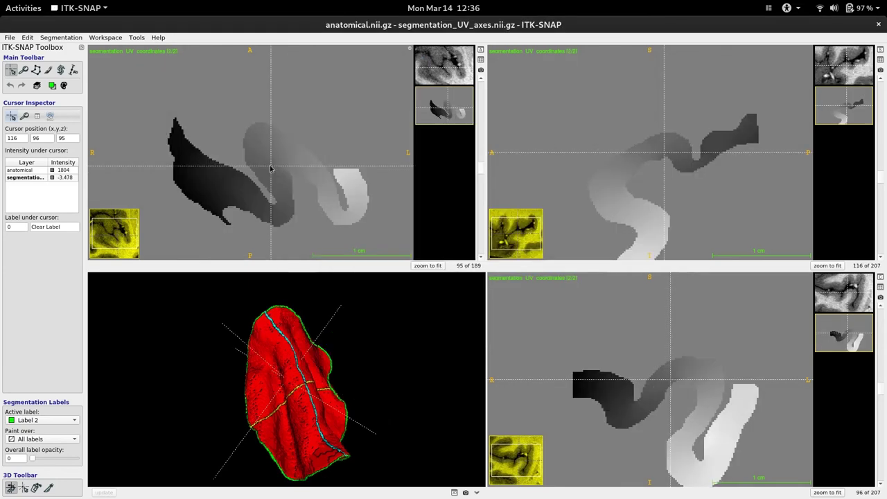
left_click_drag(270, 169, 295, 173)
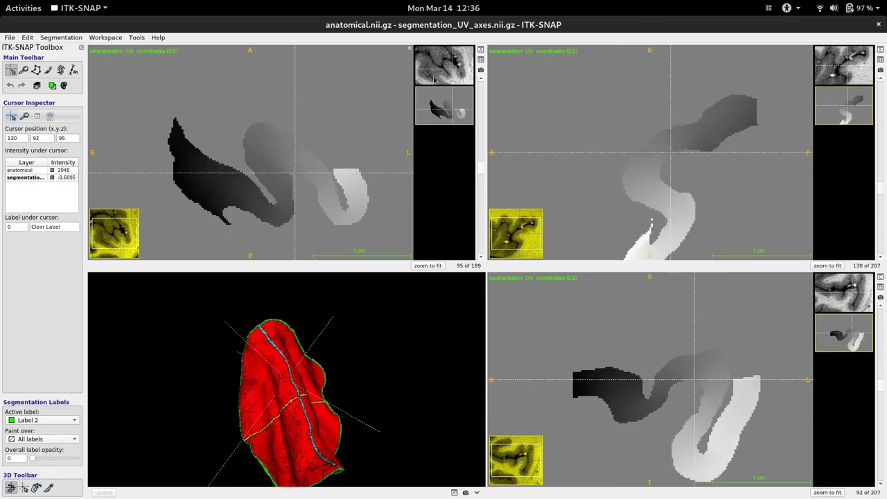